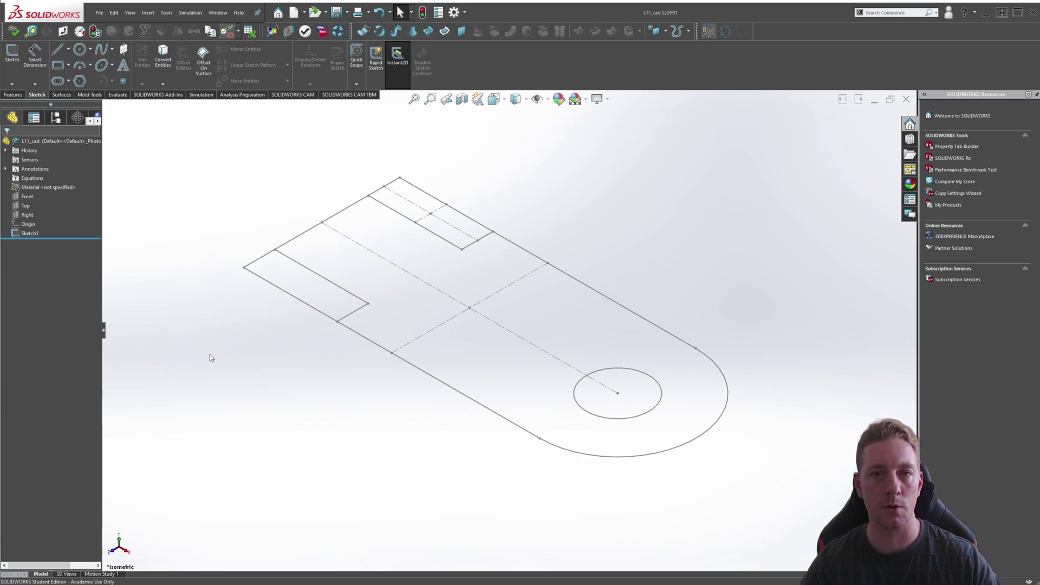
# Activate the Contour Select Tool for Sketch1 from its expanded right-click menu
pyautogui.rightClick(27, 234)
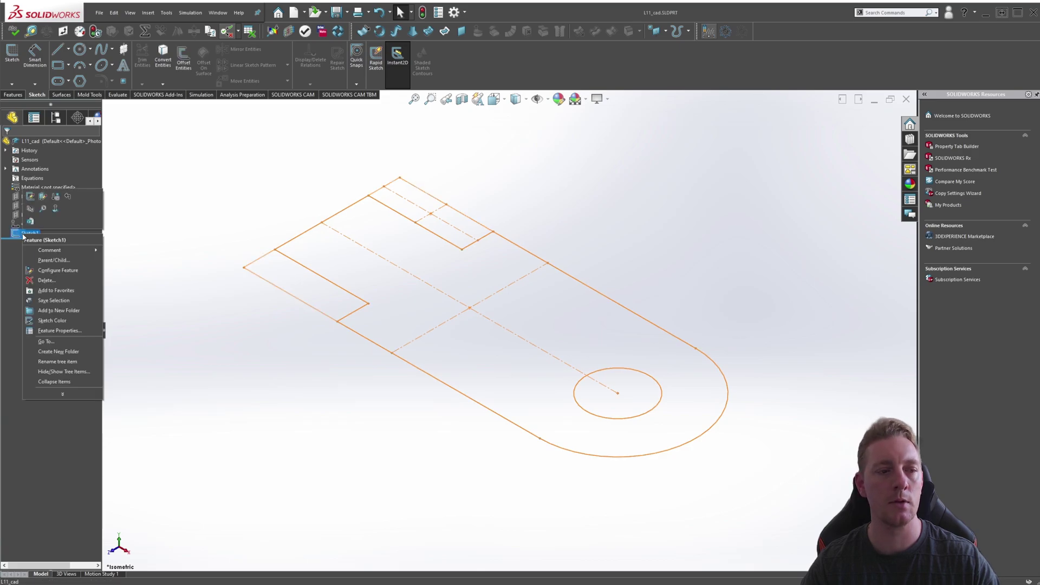
pyautogui.click(63, 396)
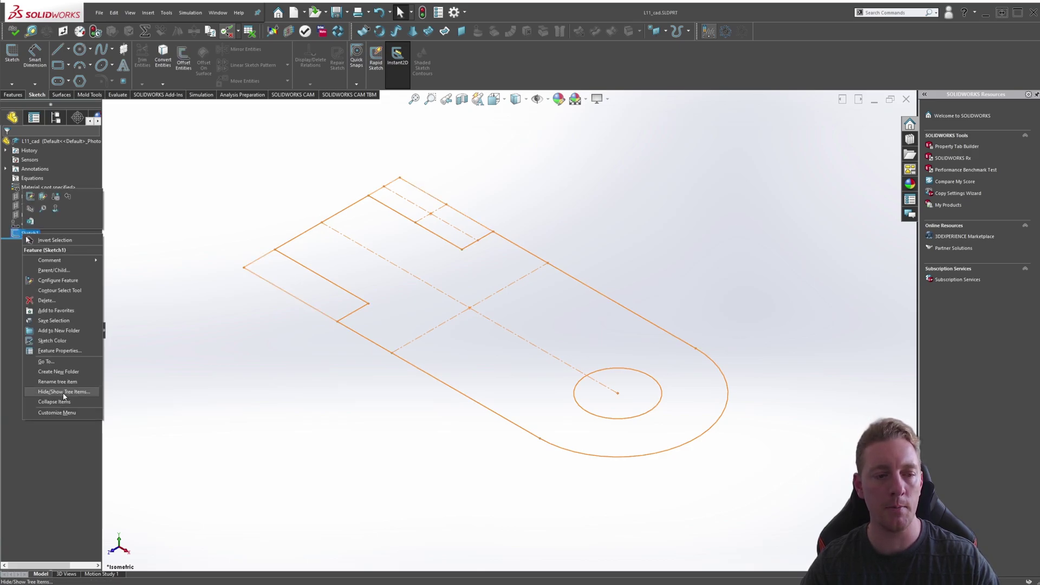
pyautogui.click(48, 291)
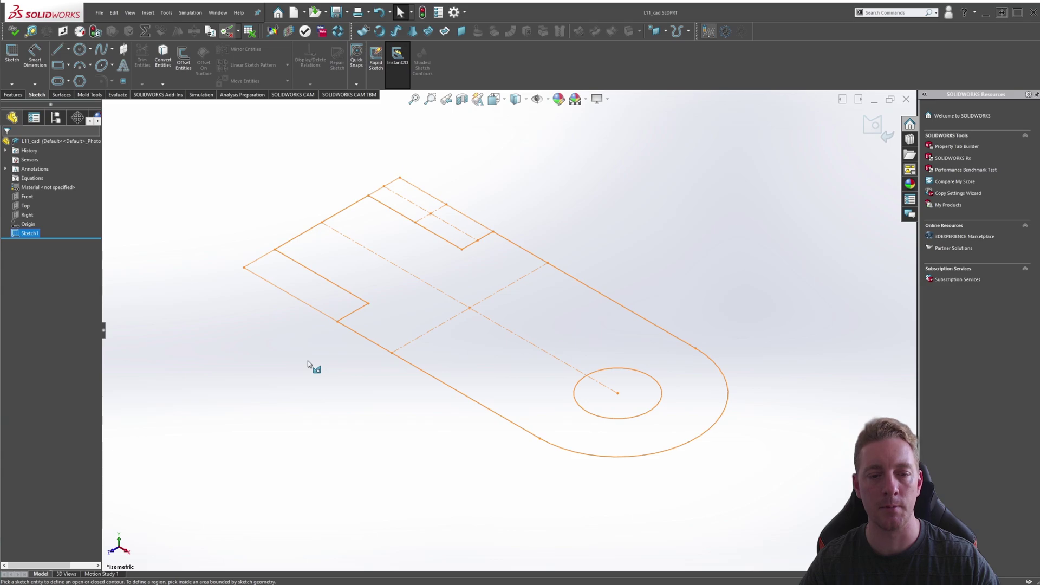
pyautogui.press('Escape')
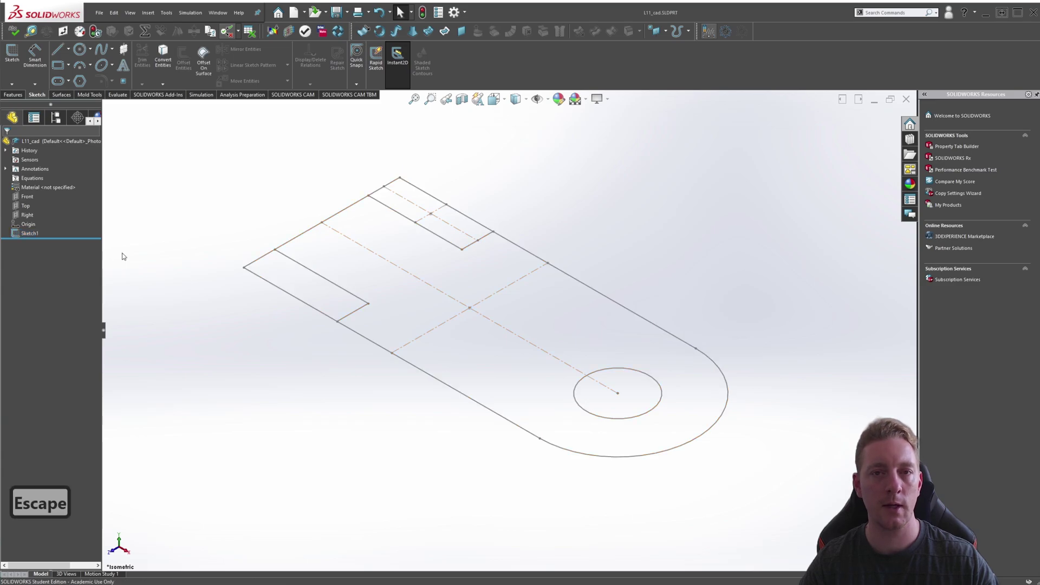
pyautogui.click(26, 234)
pyautogui.click(28, 199)
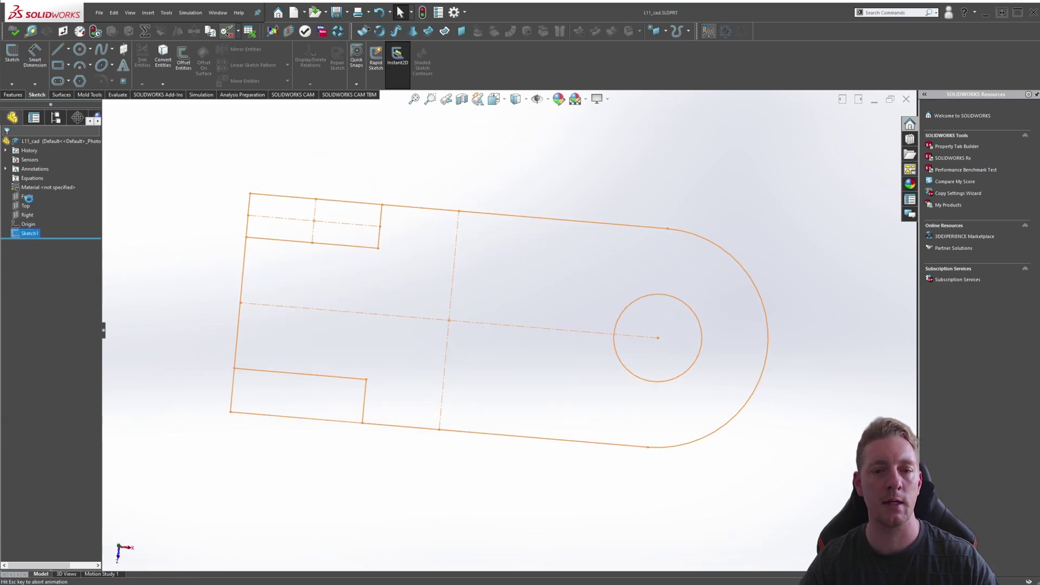
pyautogui.click(13, 95)
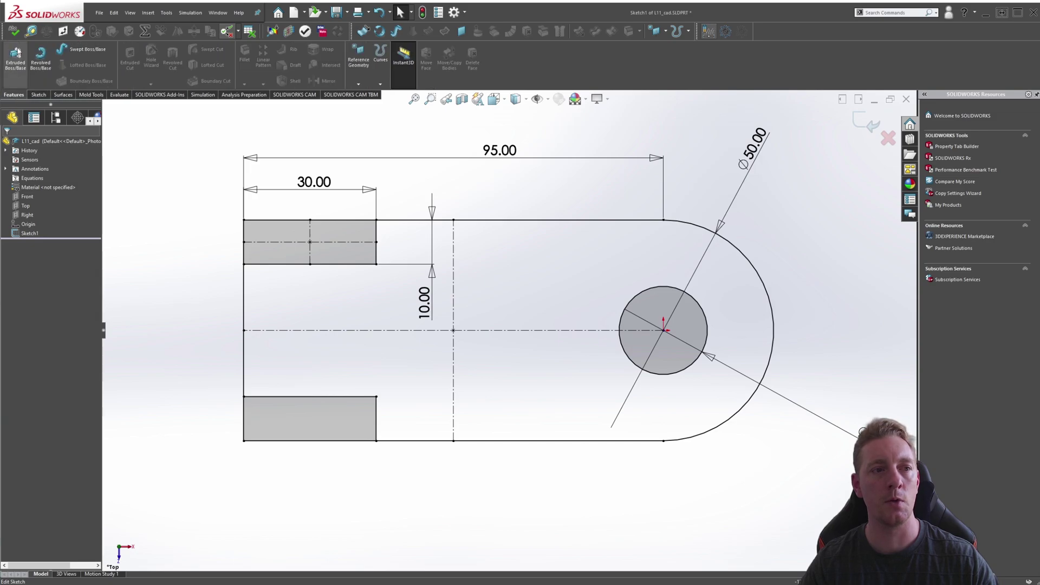
pyautogui.click(15, 54)
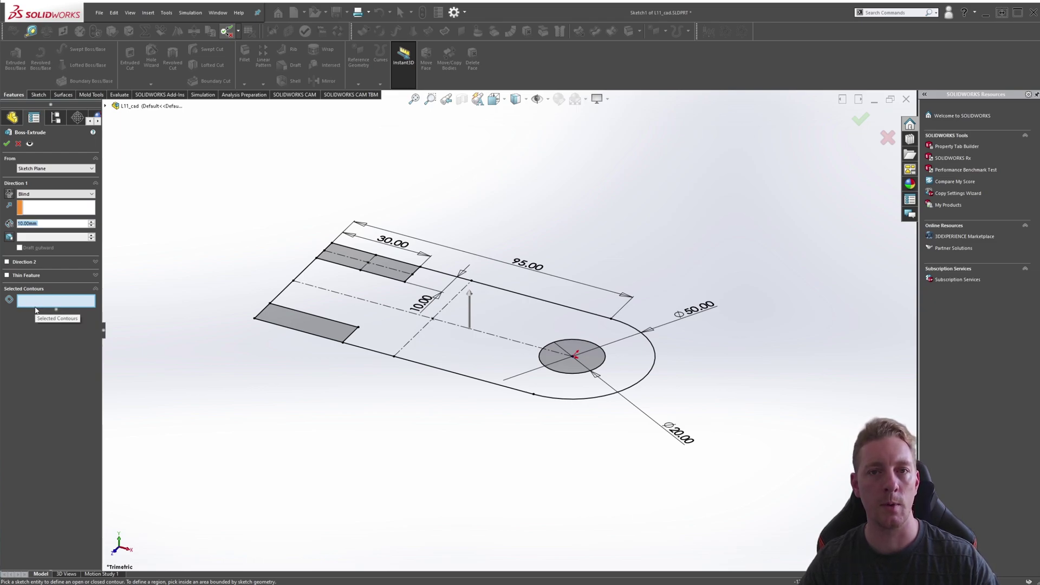
pyautogui.press('Escape')
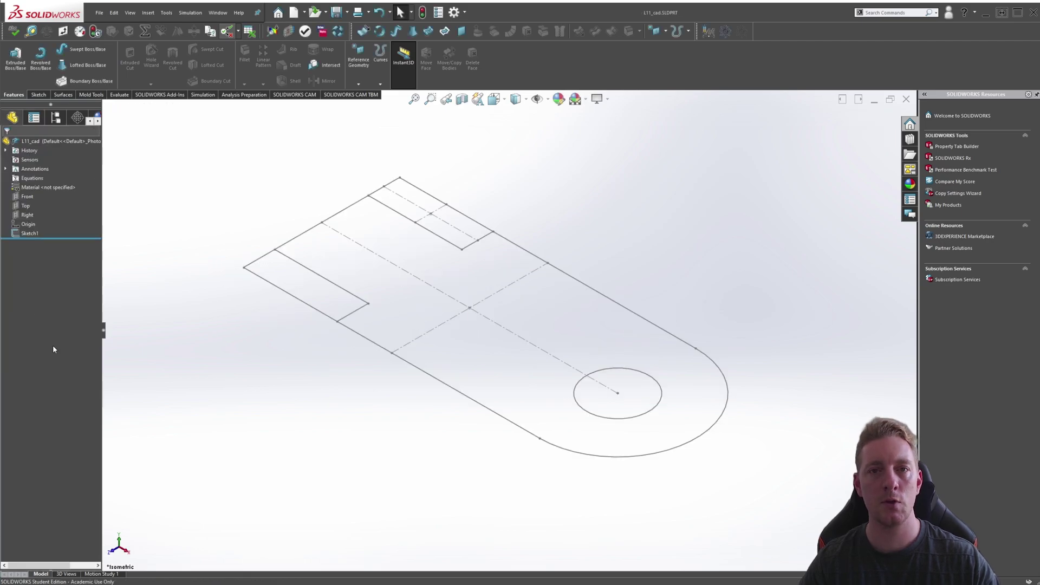
# With Contour Select on Sketch1, pick the top tab, left tab and main plate regions
pyautogui.rightClick(21, 235)
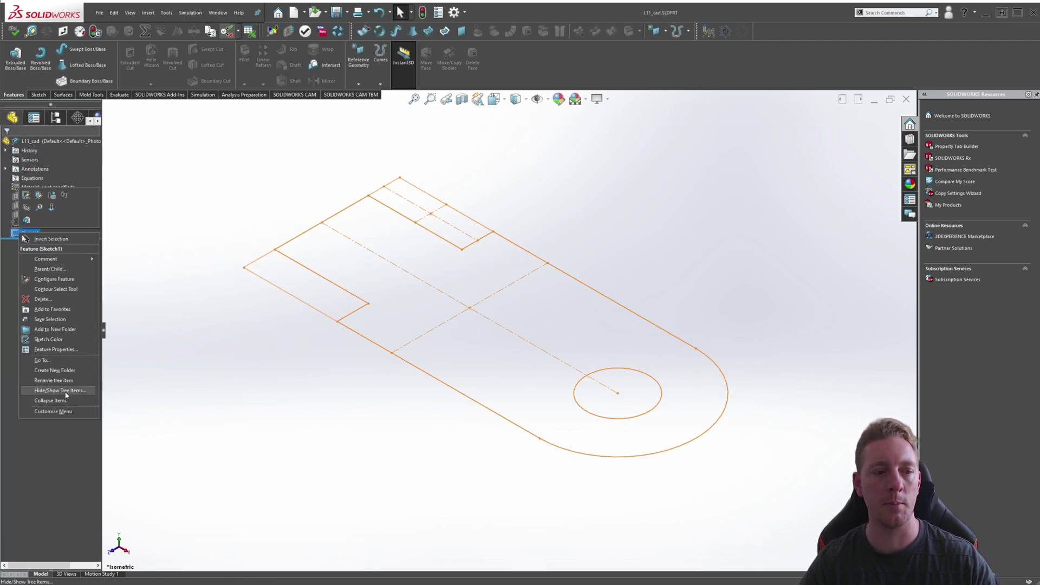
pyautogui.click(54, 289)
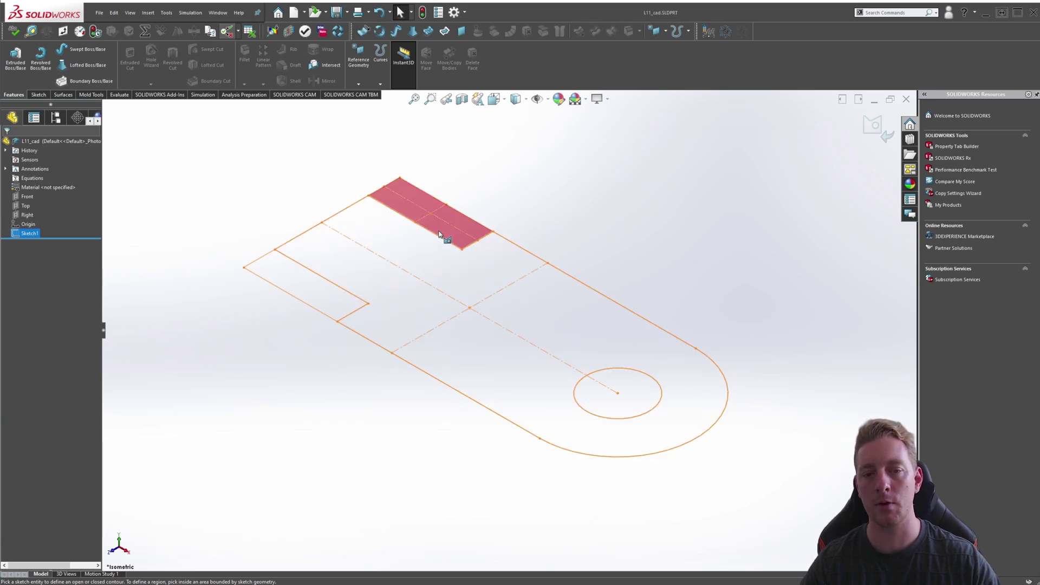
pyautogui.click(442, 232)
pyautogui.click(337, 293)
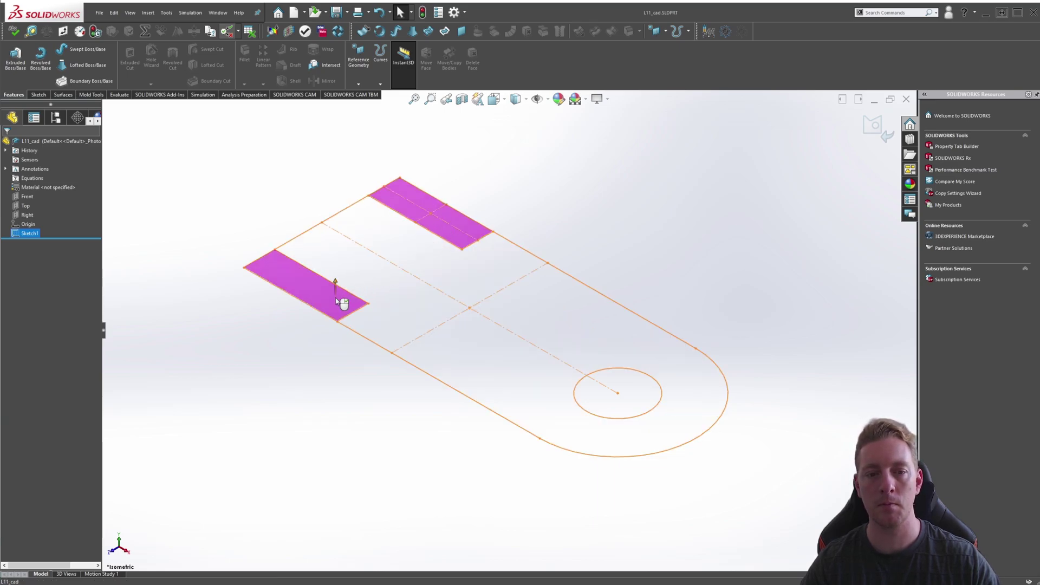
pyautogui.click(390, 291)
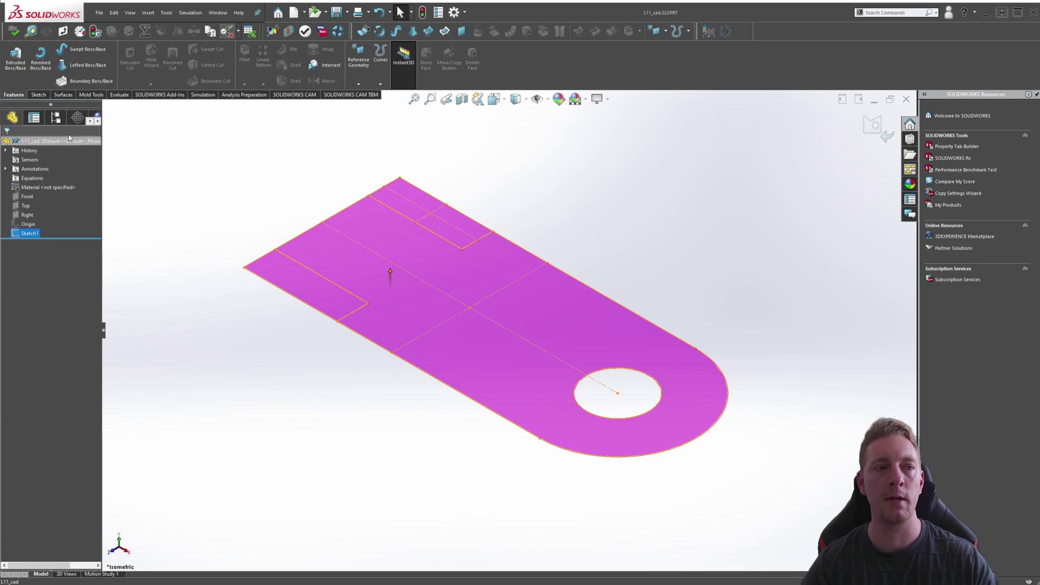
# Extrude the three picked regions 10 mm Blind as Boss-Extrude1
pyautogui.click(13, 63)
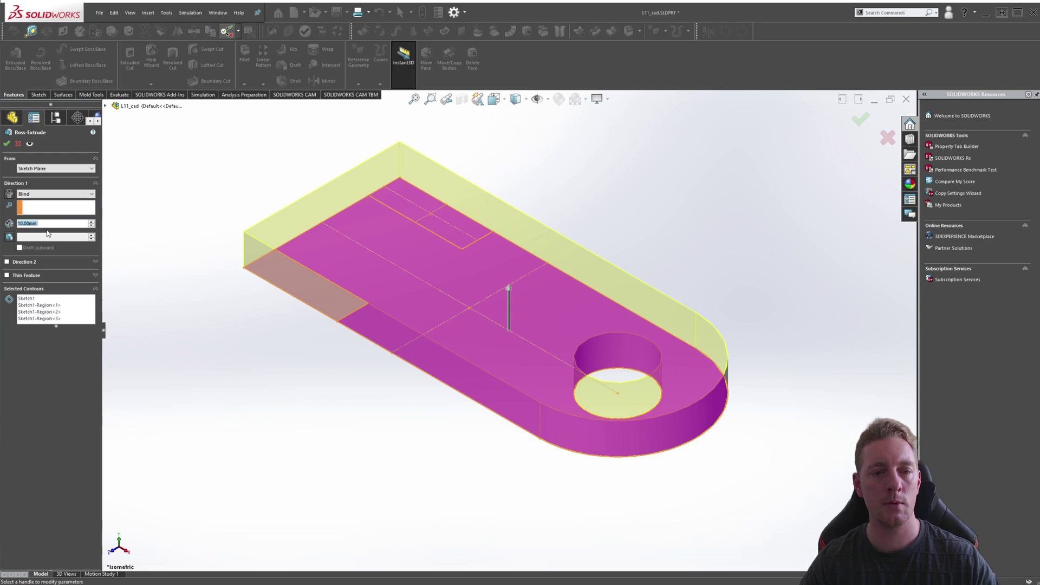
pyautogui.click(7, 146)
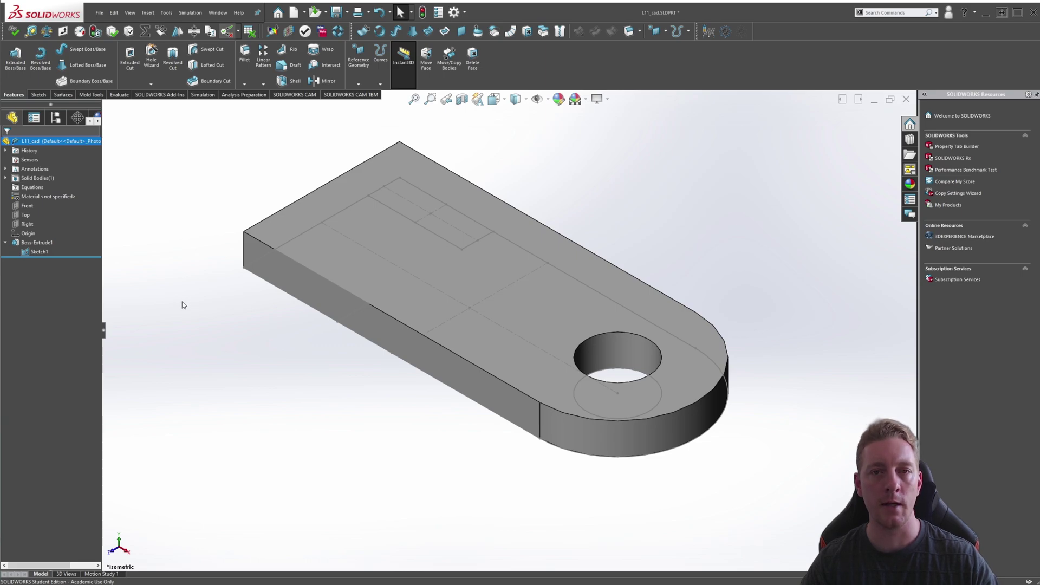
# Start a new extrusion from Sketch1 with the two rectangle regions as selected contours
pyautogui.click(11, 65)
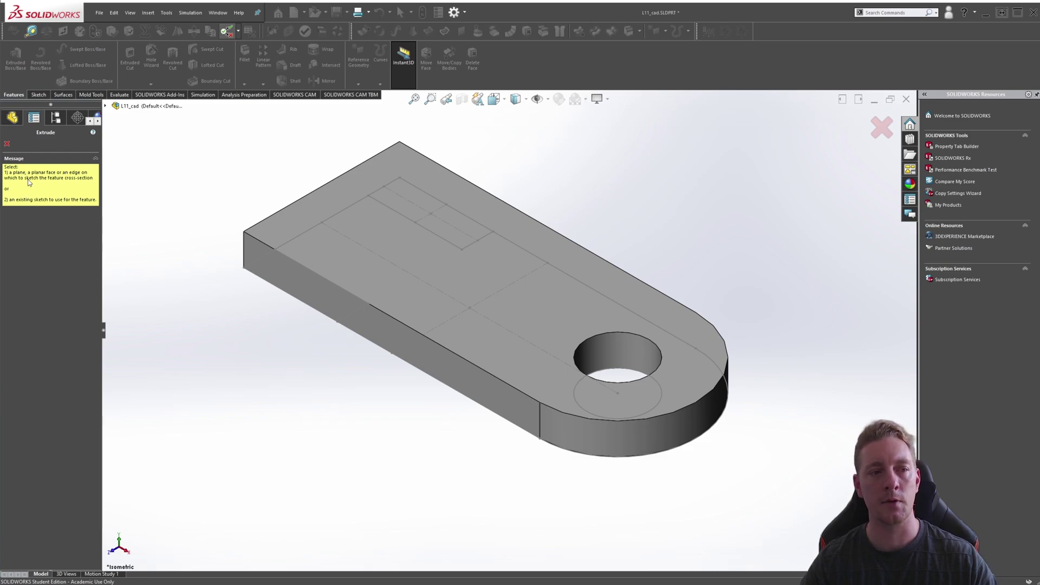
pyautogui.click(105, 107)
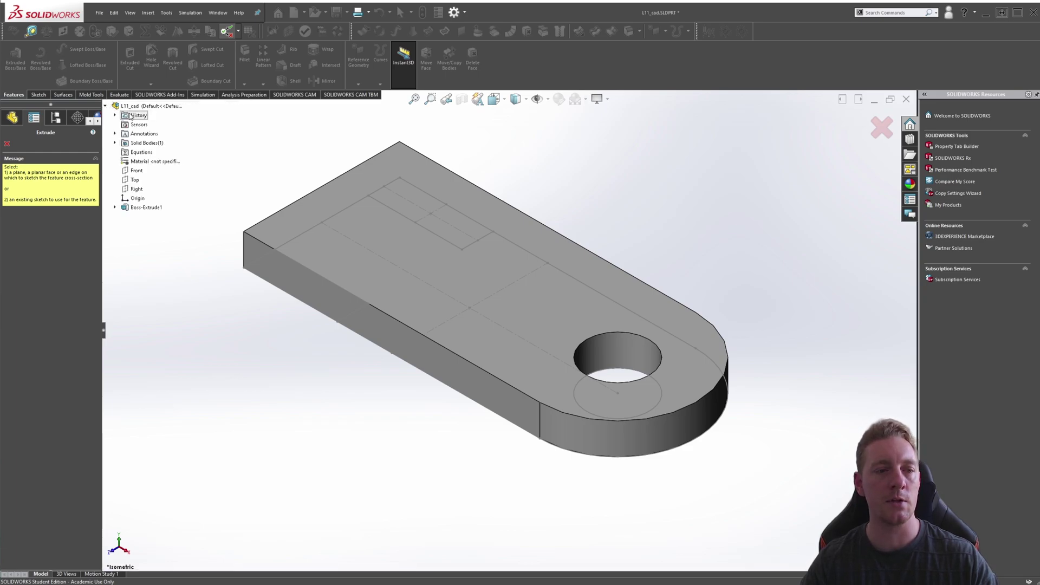
pyautogui.click(115, 207)
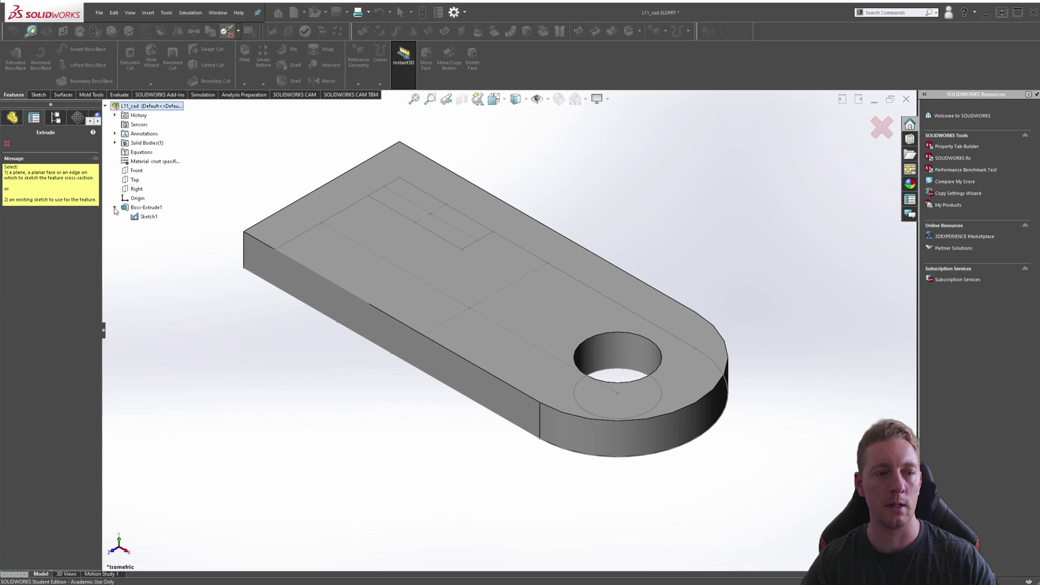
pyautogui.click(149, 217)
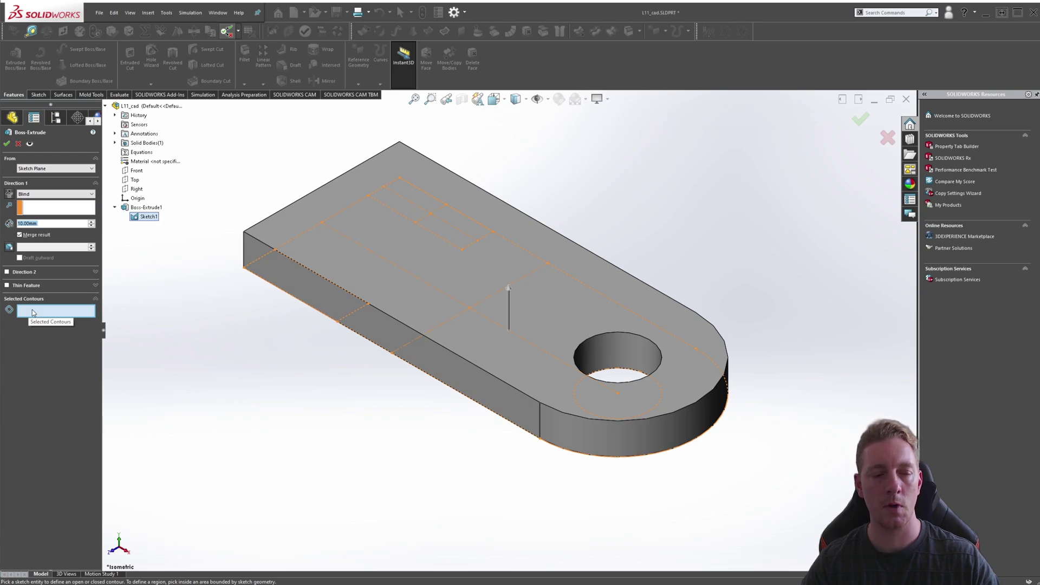
pyautogui.click(32, 312)
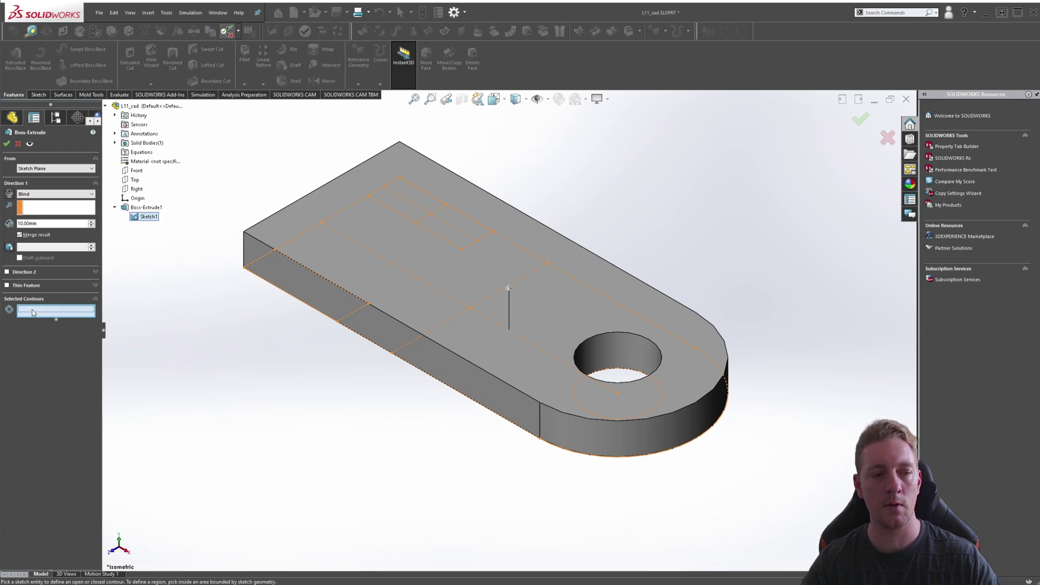
pyautogui.click(351, 316)
pyautogui.click(472, 248)
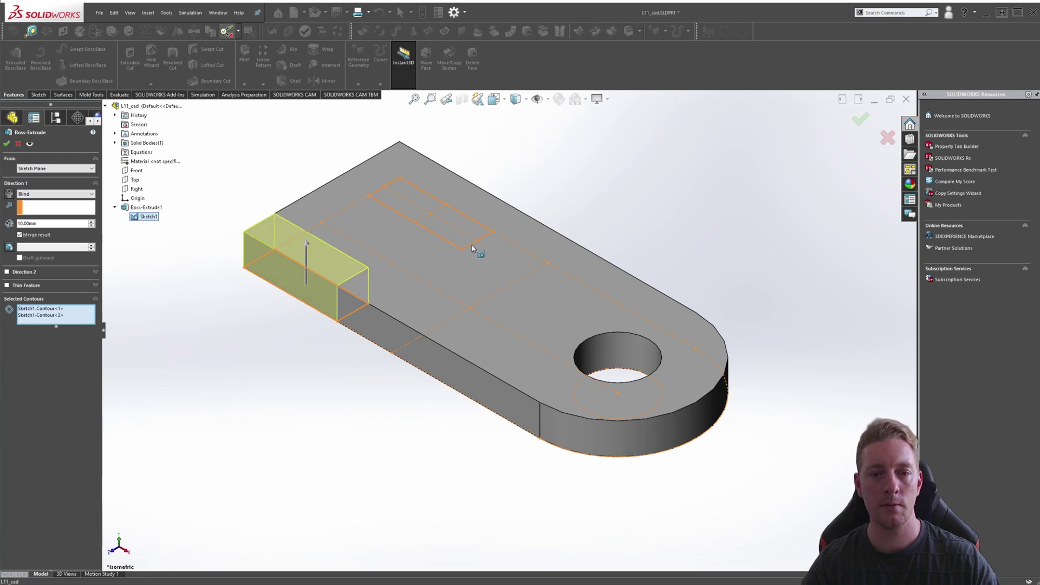
# Set the rectangle extrusion depth to 30 mm and complete Boss-Extrude2
pyautogui.click(34, 223)
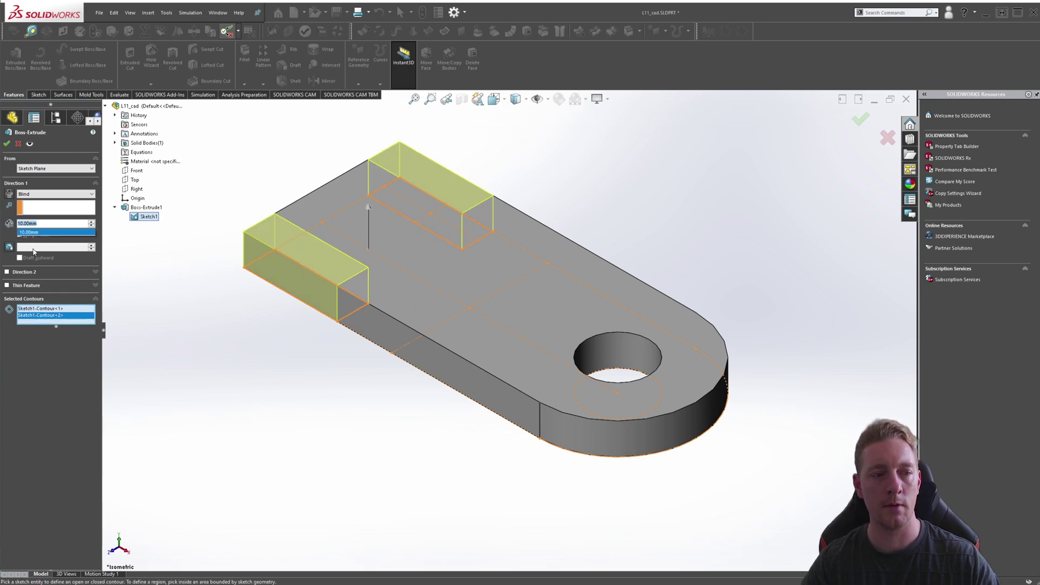
pyautogui.write('30')
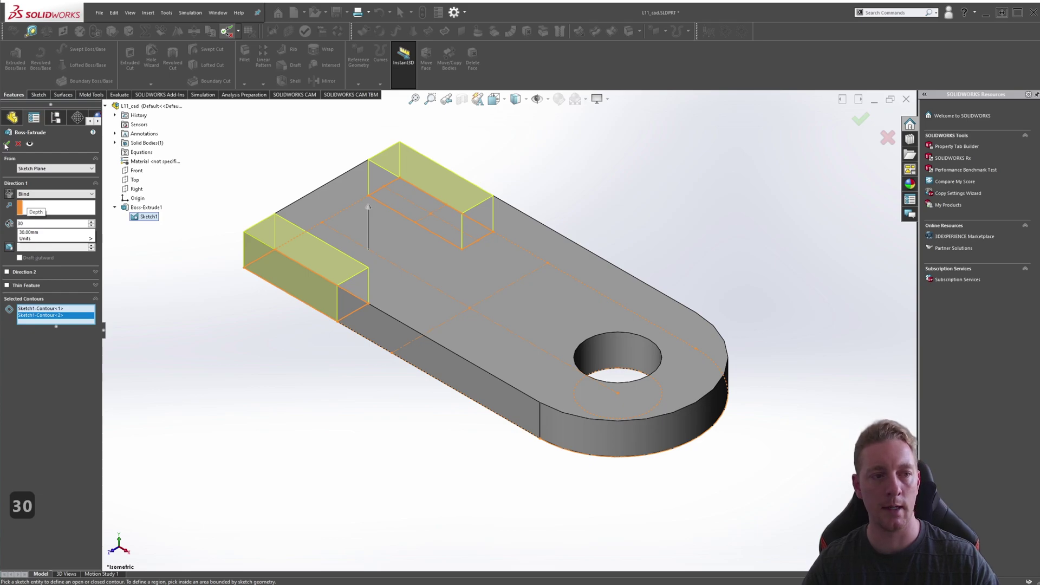
pyautogui.press('Return')
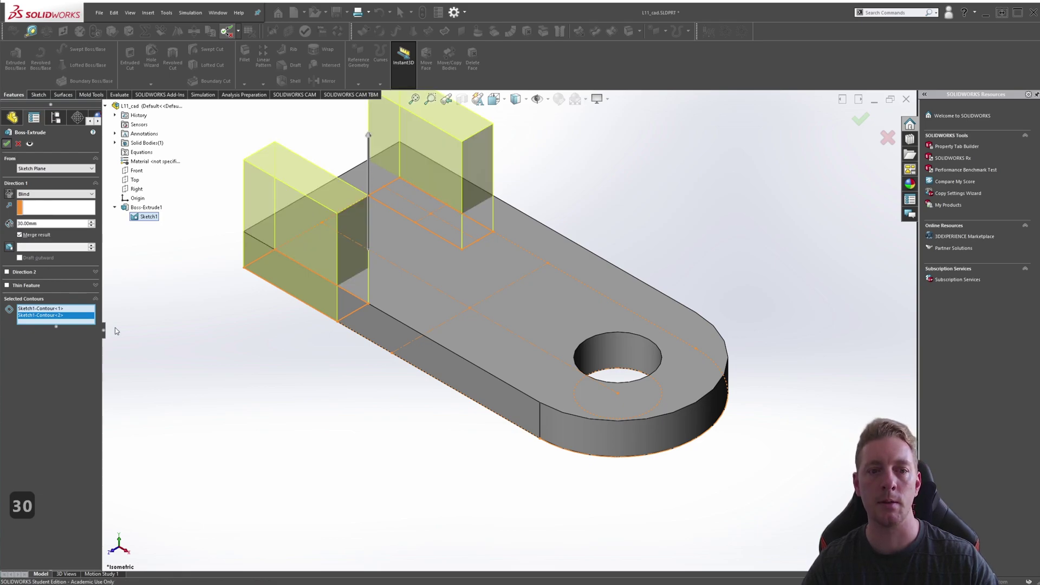
pyautogui.press('Return')
pyautogui.click(26, 253)
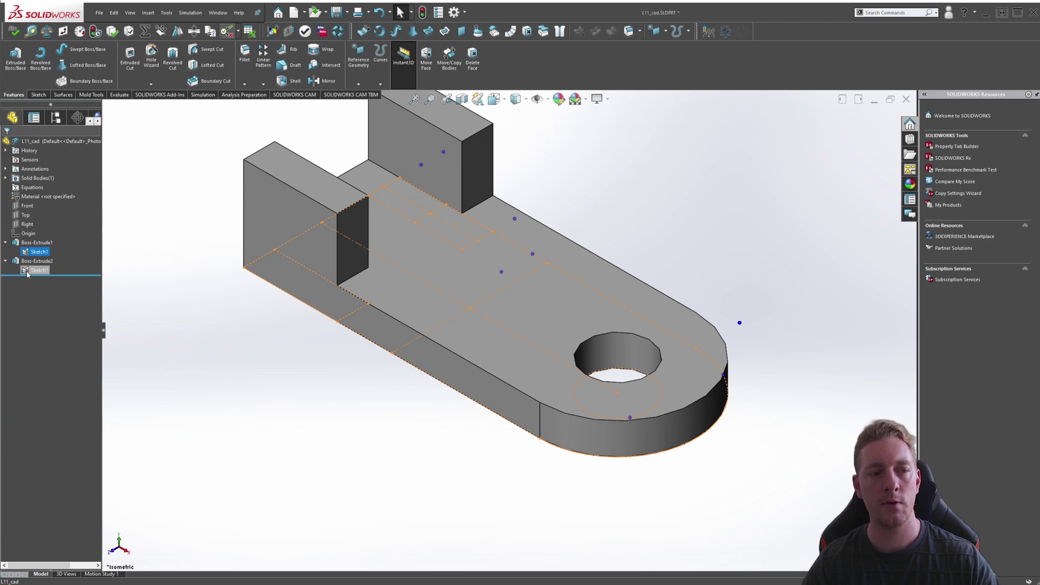
pyautogui.click(27, 272)
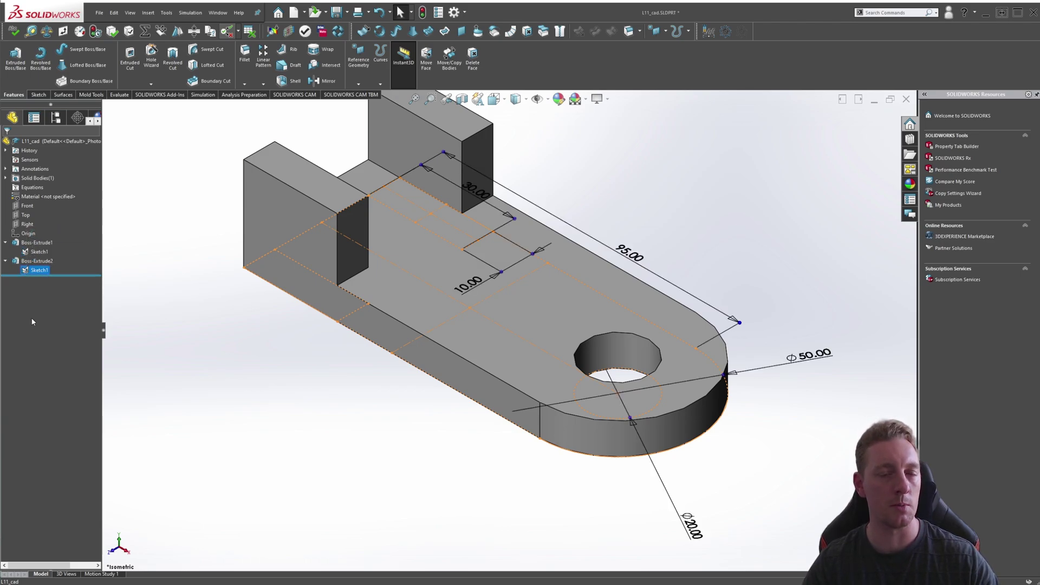
pyautogui.click(221, 326)
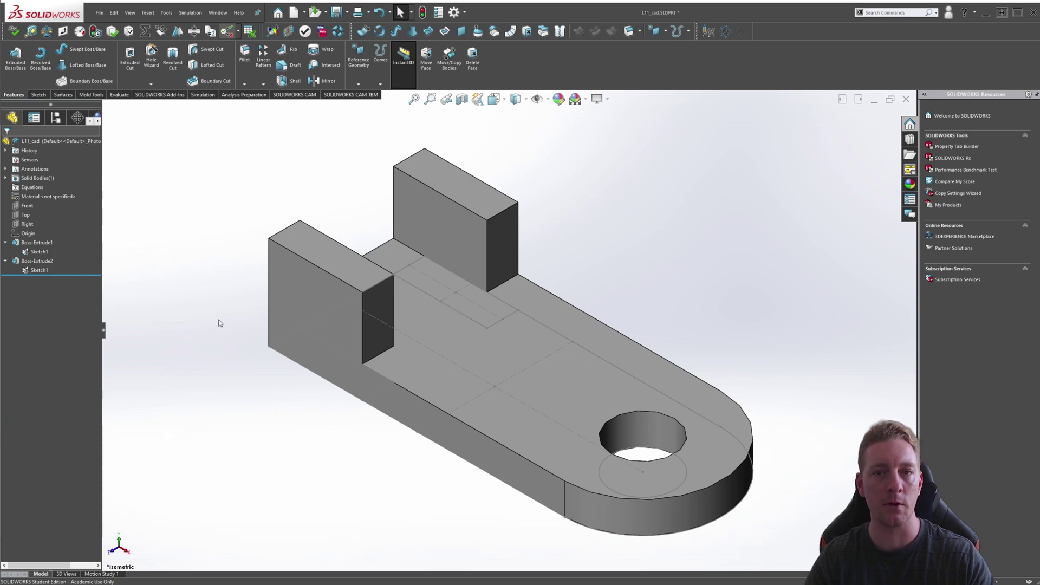
# Edit Sketch1 and change the 30 mm block length dimension to 50
pyautogui.click(30, 252)
pyautogui.click(37, 215)
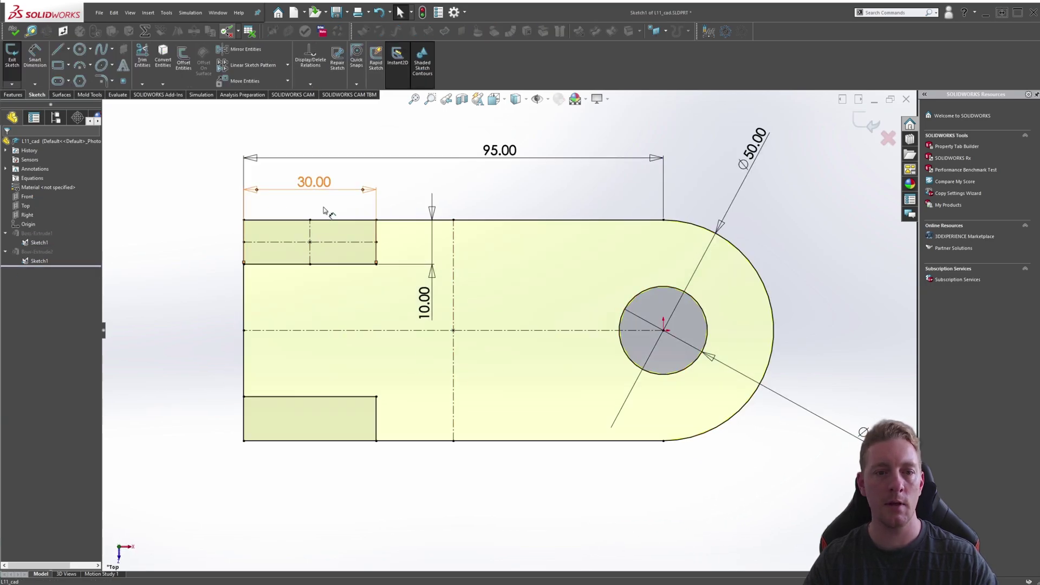
pyautogui.doubleClick(324, 210)
pyautogui.write('50')
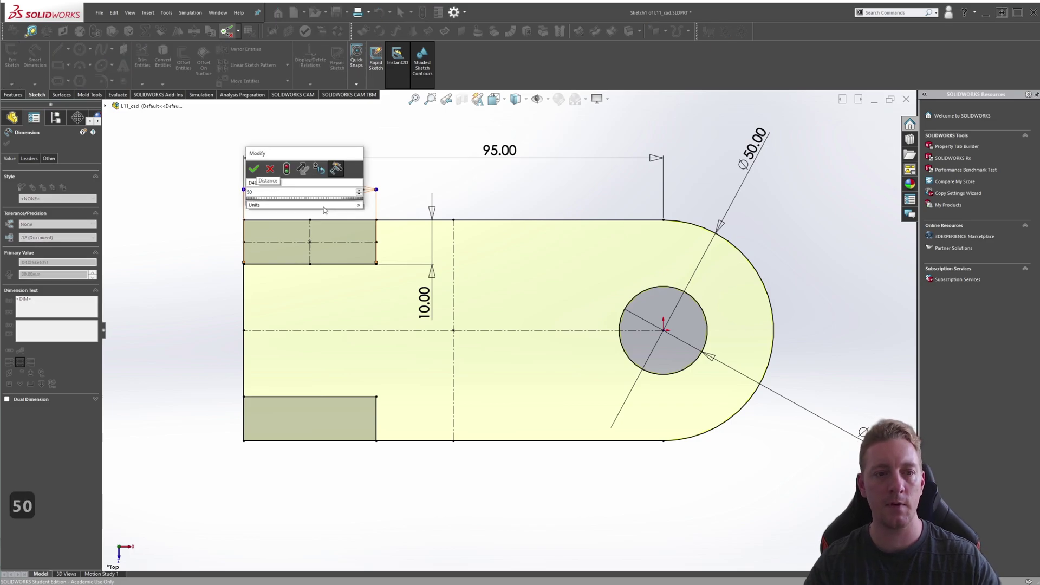
pyautogui.press('Escape')
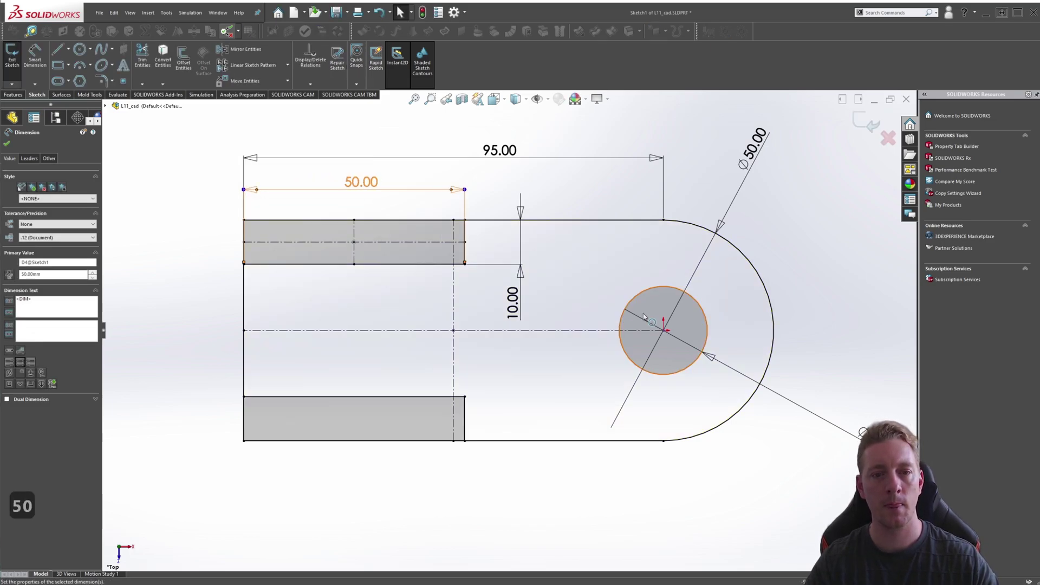
pyautogui.press('Escape')
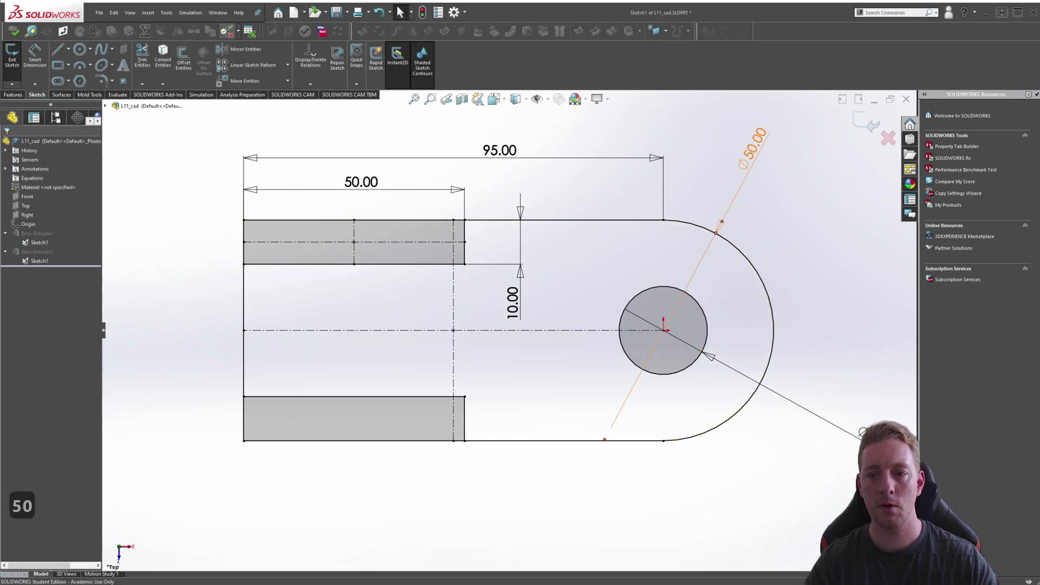
# Change the rounded end's Ø50 diameter to 70, exit the sketch and view isometric
pyautogui.click(766, 231)
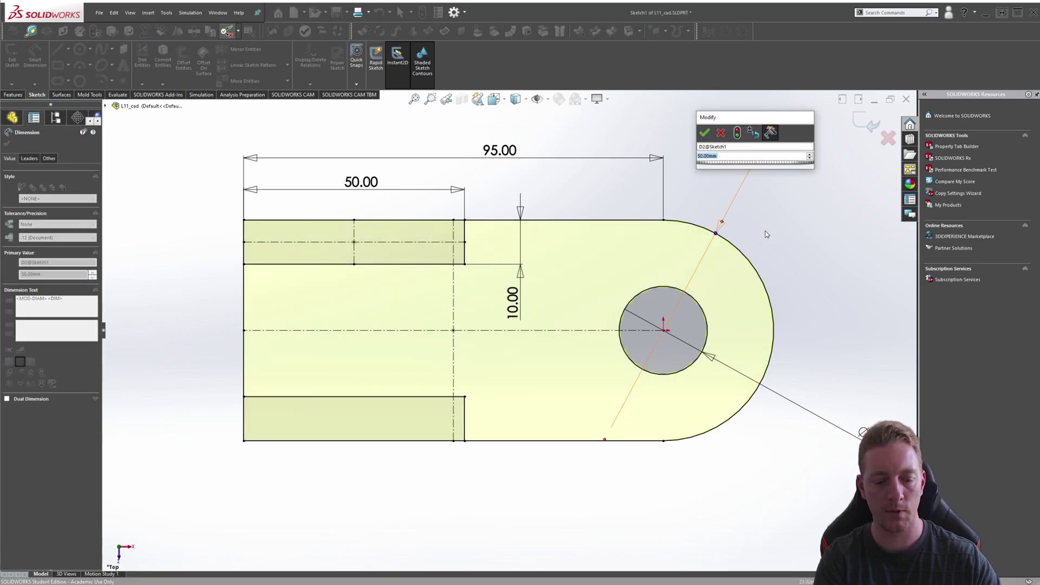
pyautogui.write('70')
pyautogui.press('Return')
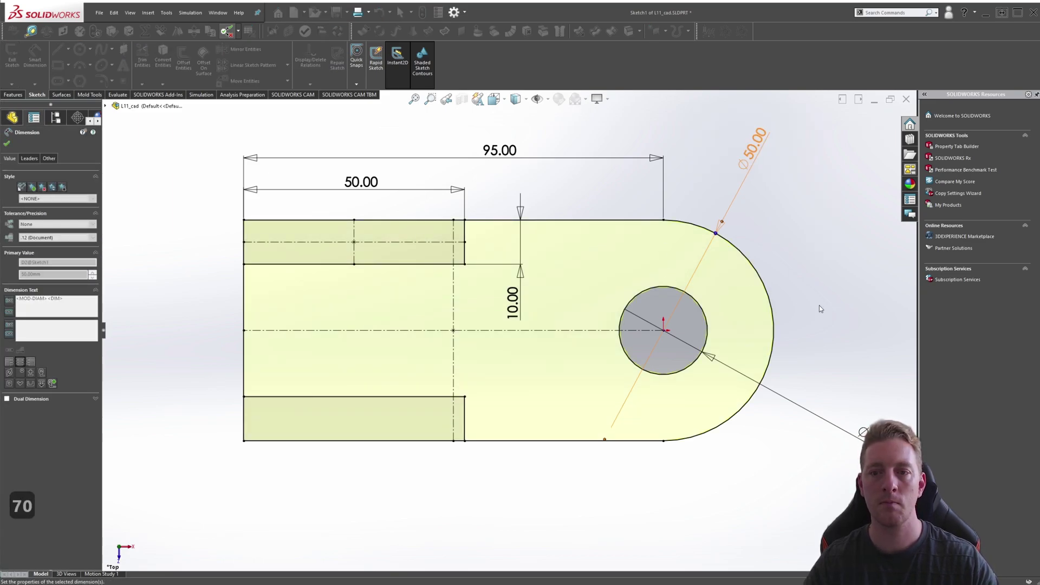
pyautogui.click(868, 126)
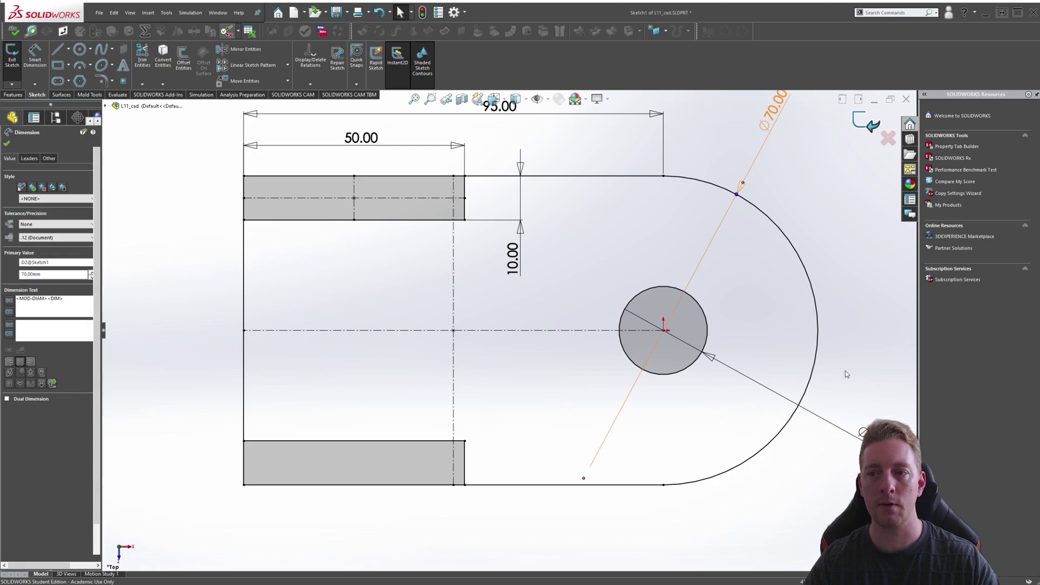
pyautogui.hotkey('ctrl', '7')
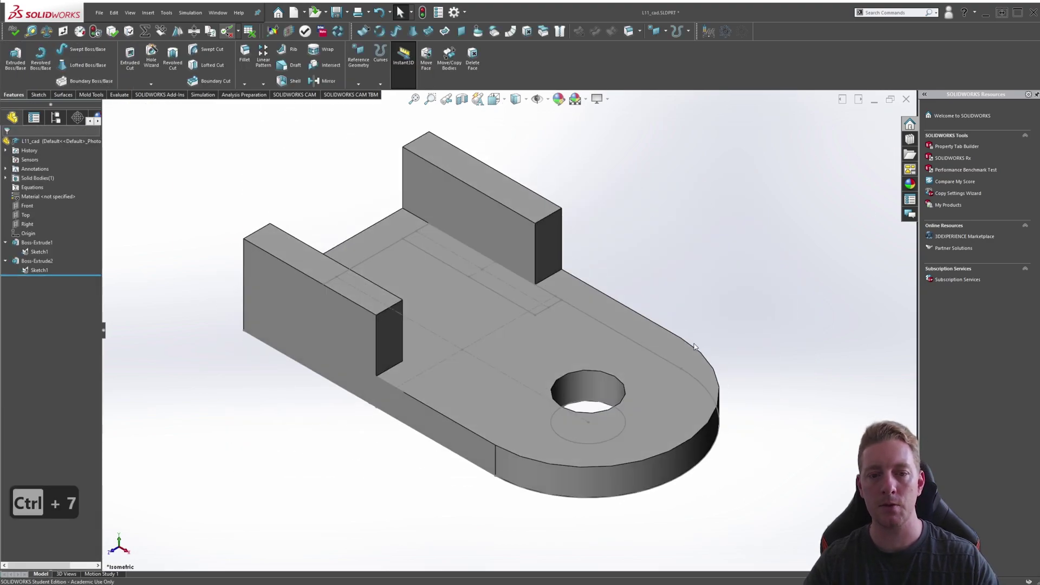